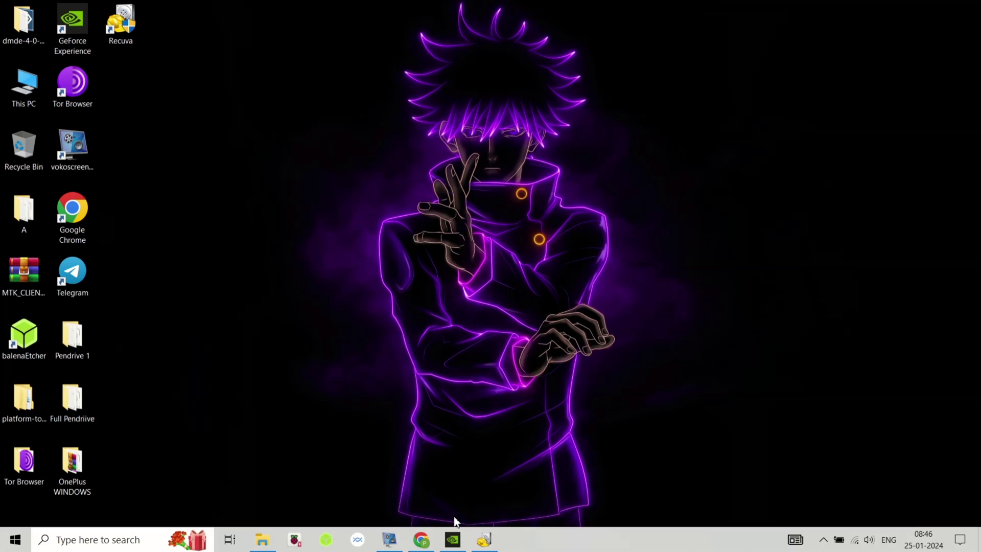
Step: Scroll Hiren's BootCD PE's ISO contents through the partition, security and Windows recovery tool lists
left_click(422, 540)
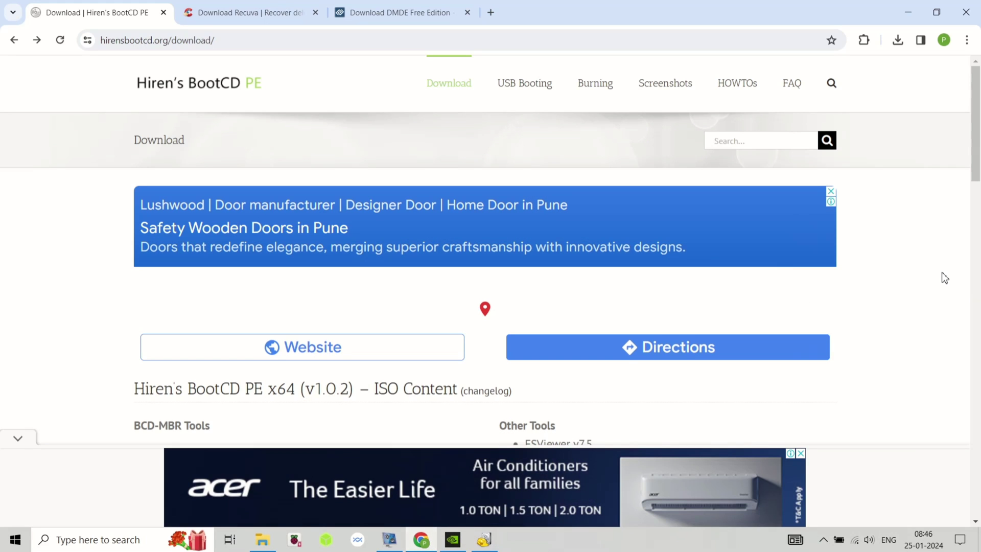
scroll(944, 277, "down", 5)
scroll(944, 278, "down", 2)
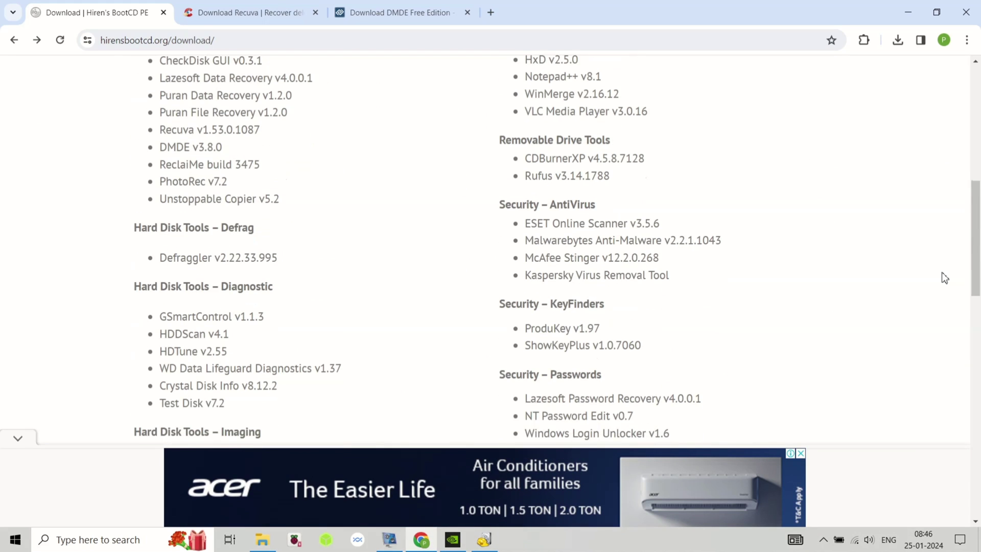
scroll(944, 277, "down", 2)
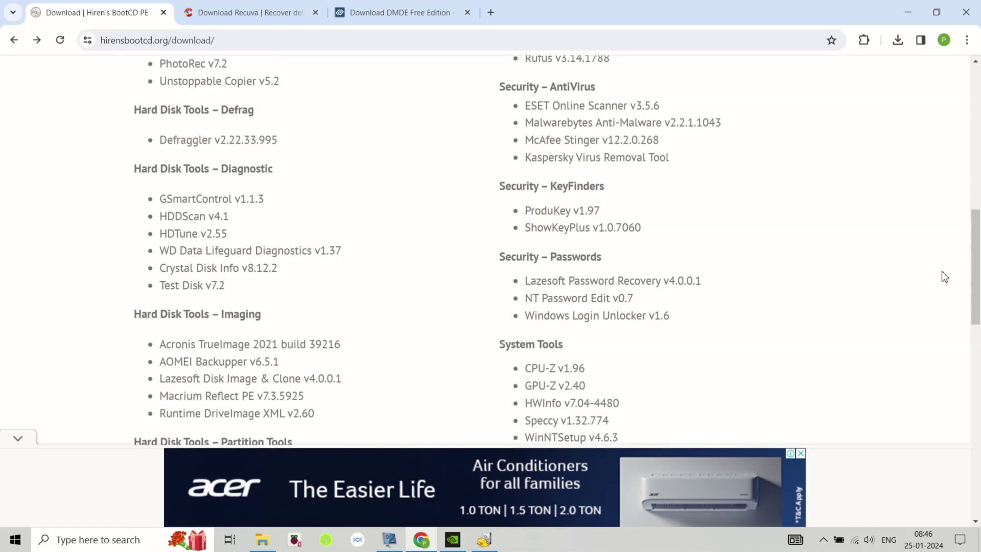
scroll(944, 277, "down", 1)
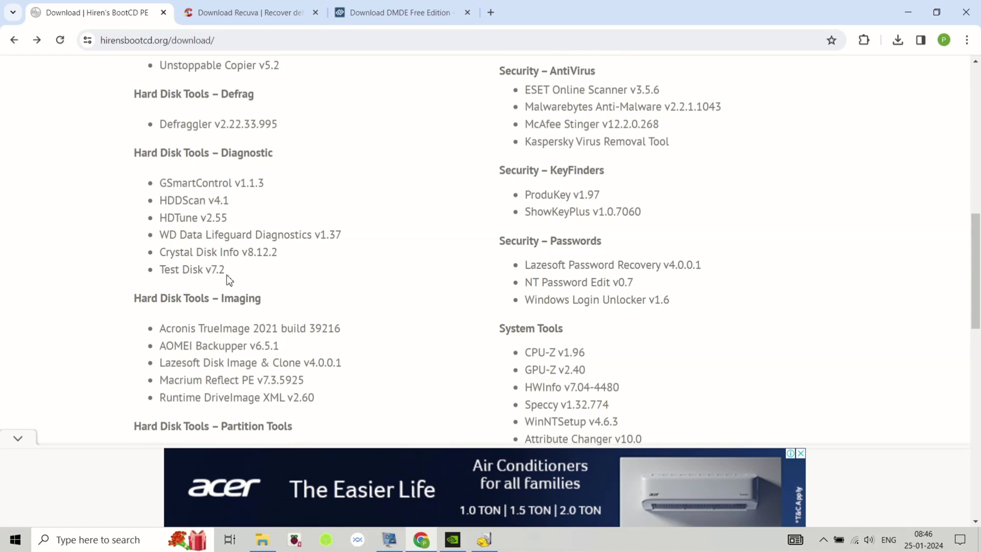
scroll(228, 278, "down", 2)
scroll(228, 277, "down", 1)
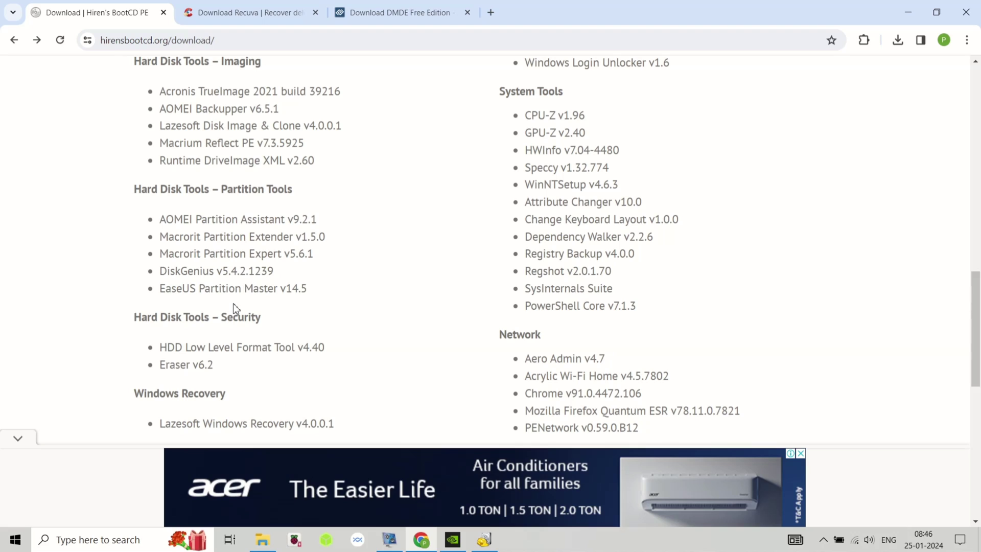
Step: Look over the Recuva download page, then the DMDE download page
left_click(237, 6)
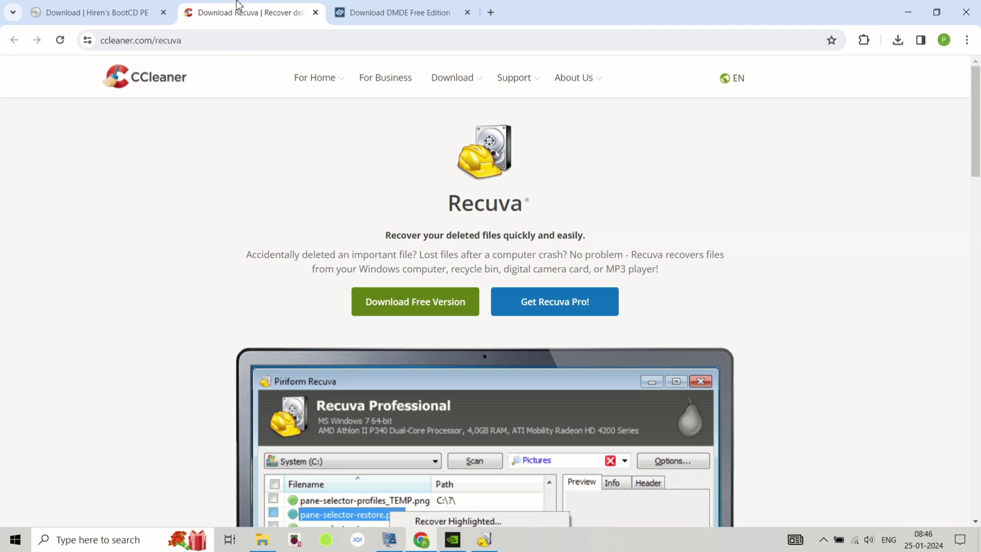
left_click_drag(445, 202, 604, 225)
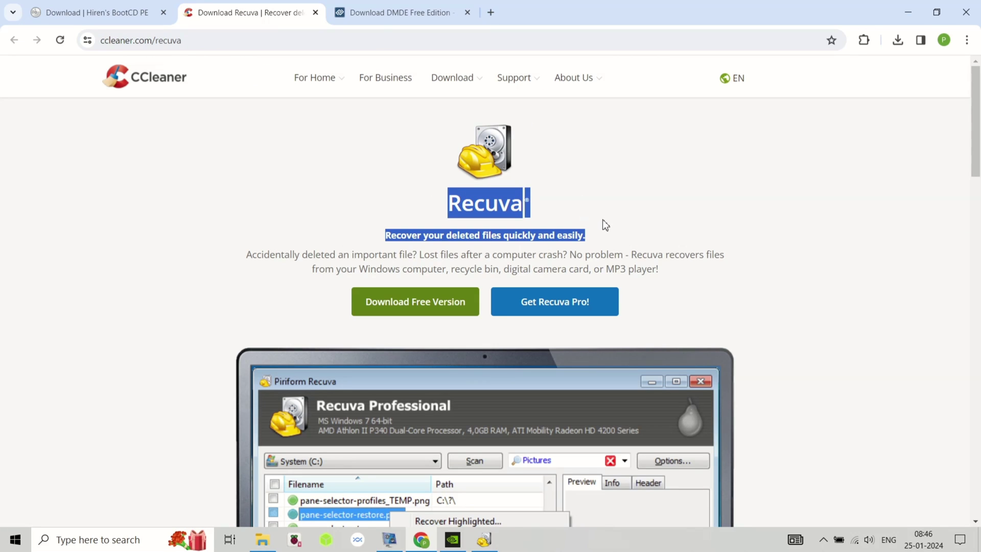
left_click(603, 223)
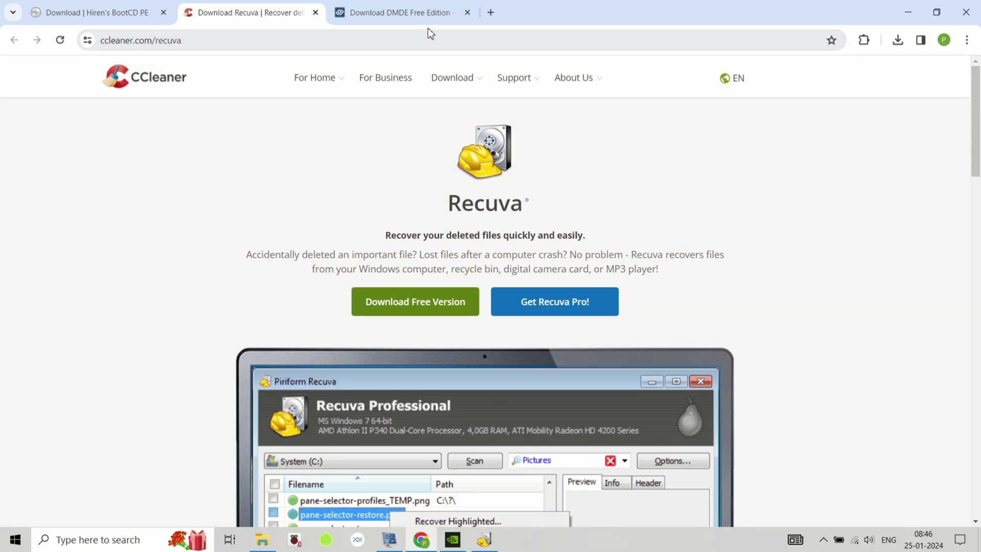
left_click(422, 11)
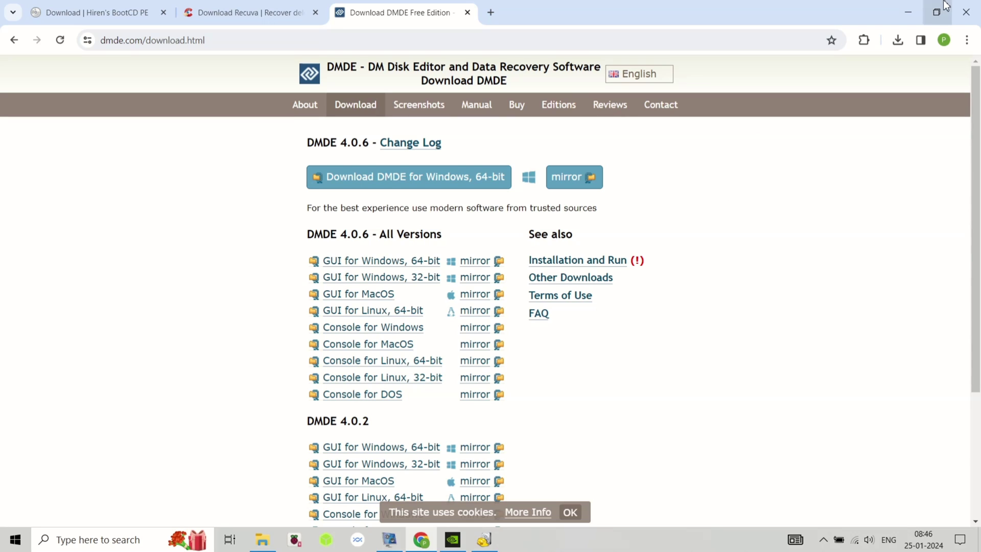
Step: Minimize Chrome, restore Recuva, and show the refreshed USB Drive (E:) contents in File Explorer
left_click(907, 11)
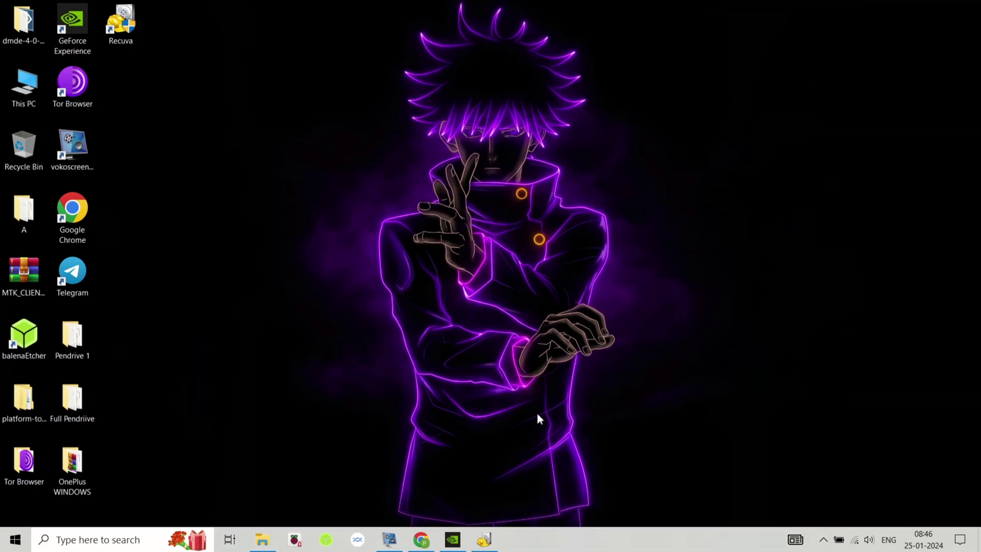
left_click(483, 540)
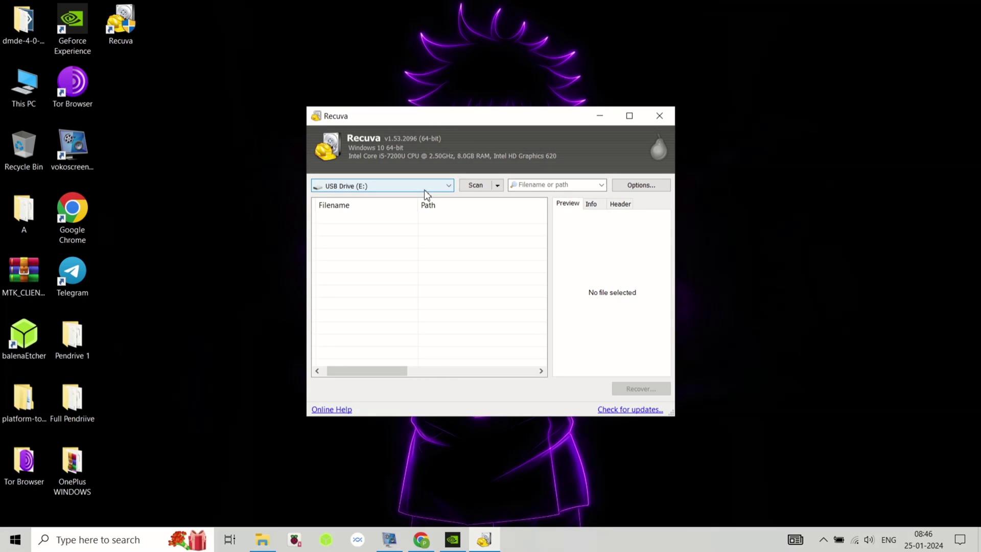
left_click(263, 540)
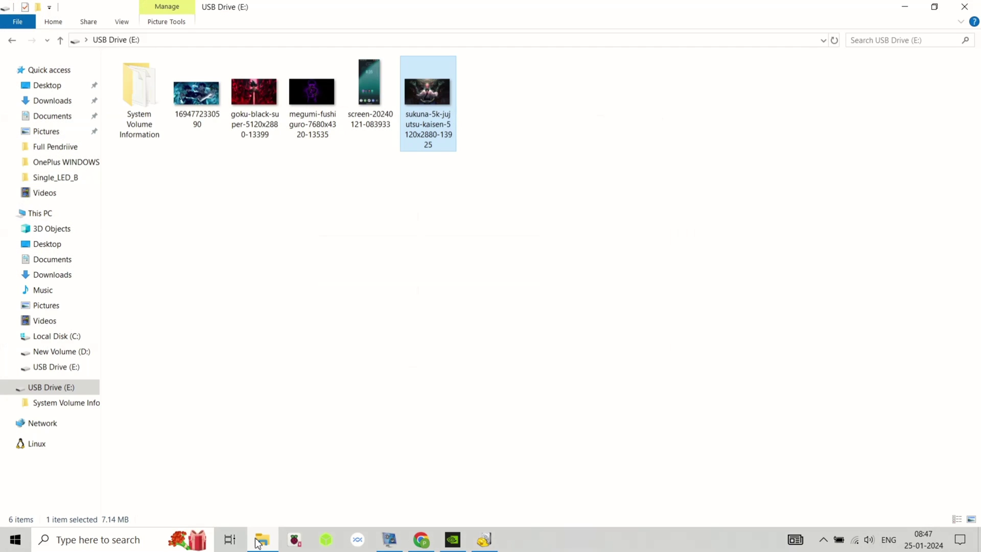
left_click(833, 41)
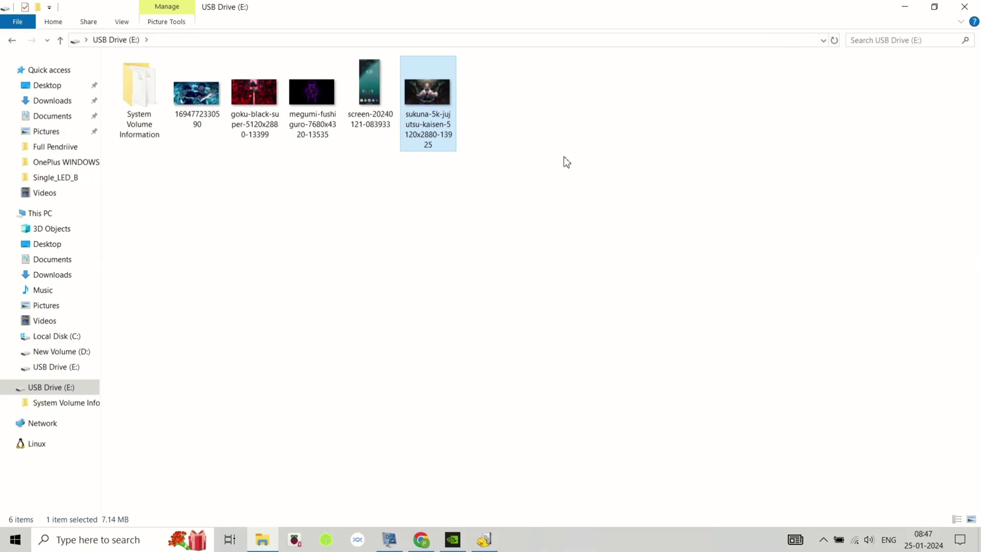
Step: Quick-format USB drive E: as NTFS, confirming the warnings, then accept Recuva's Deep Scan
left_click(542, 151)
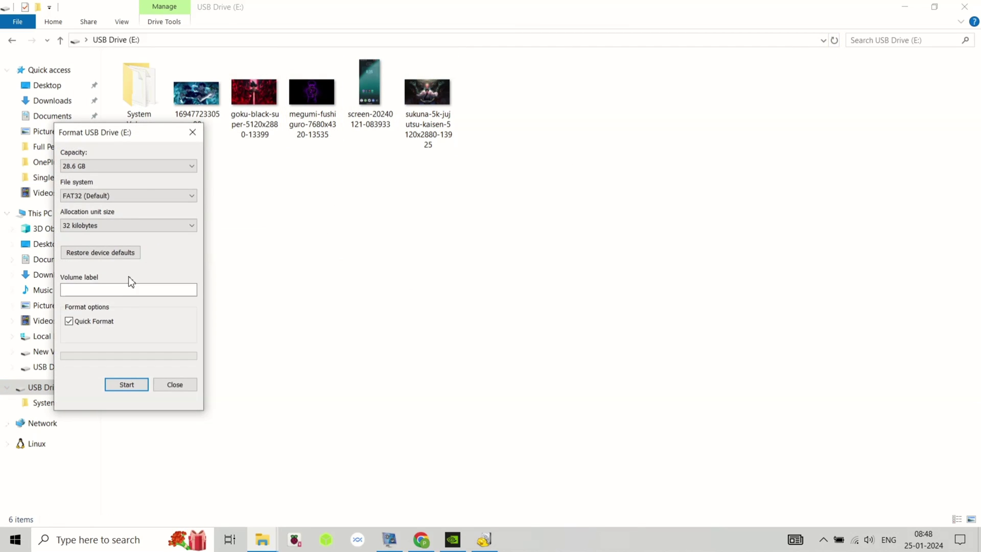
left_click(135, 196)
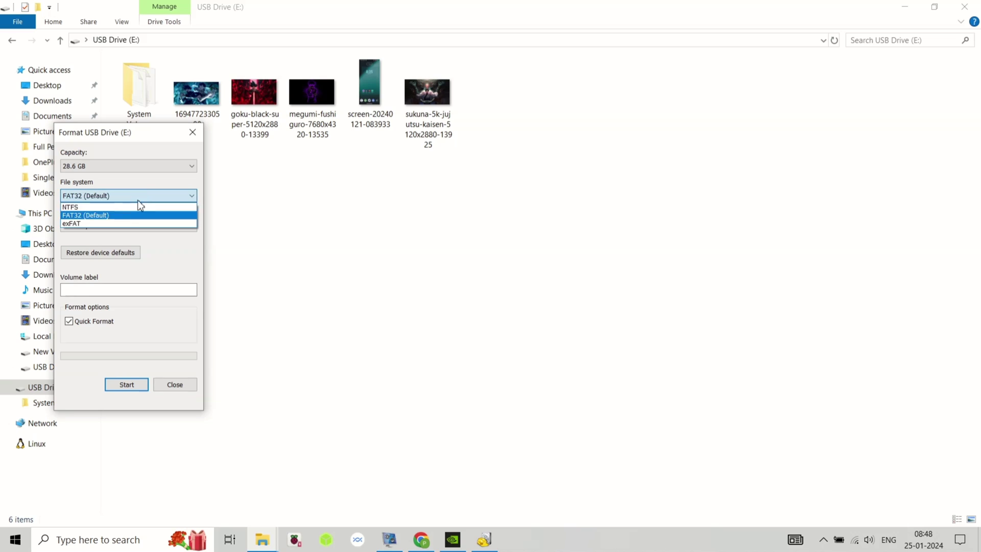
left_click(125, 382)
left_click(534, 276)
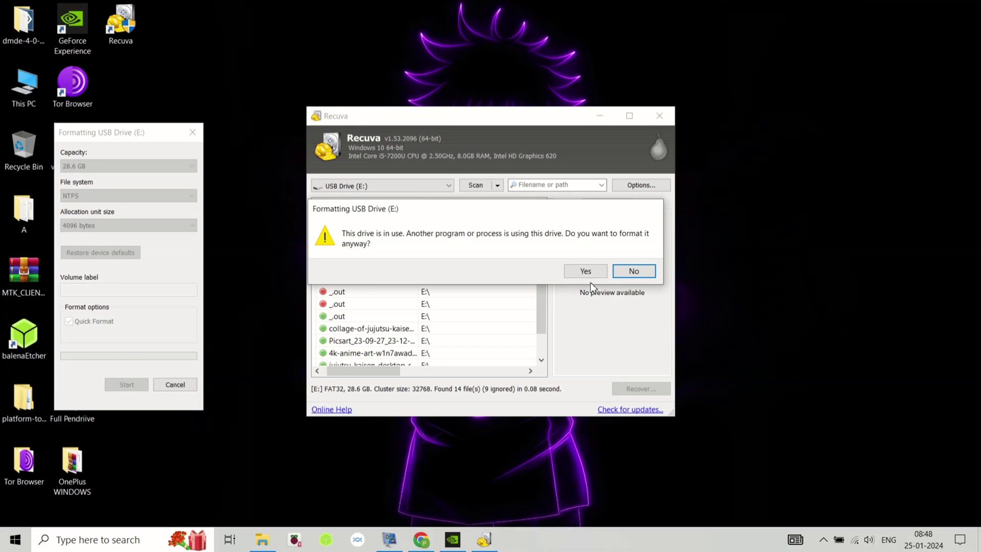
left_click(589, 273)
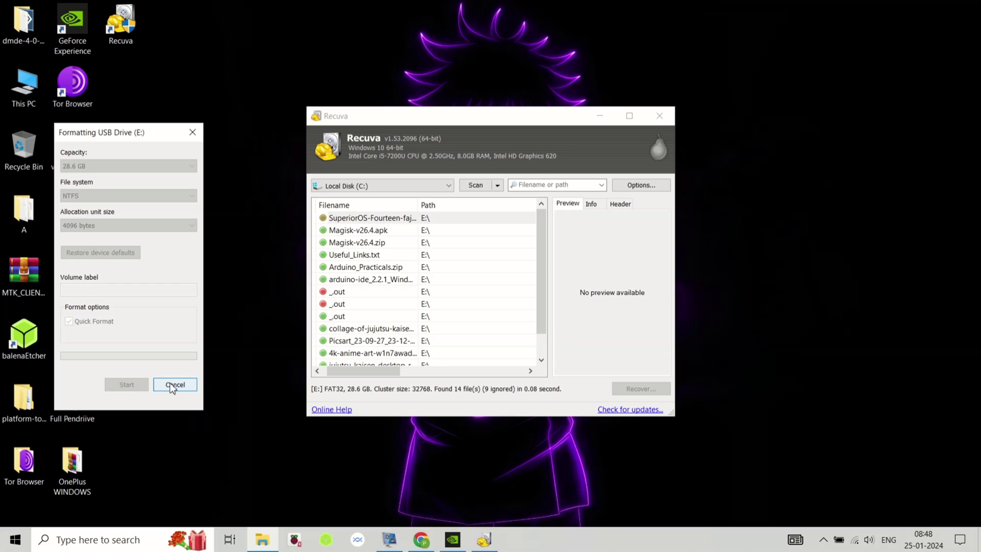
left_click(566, 267)
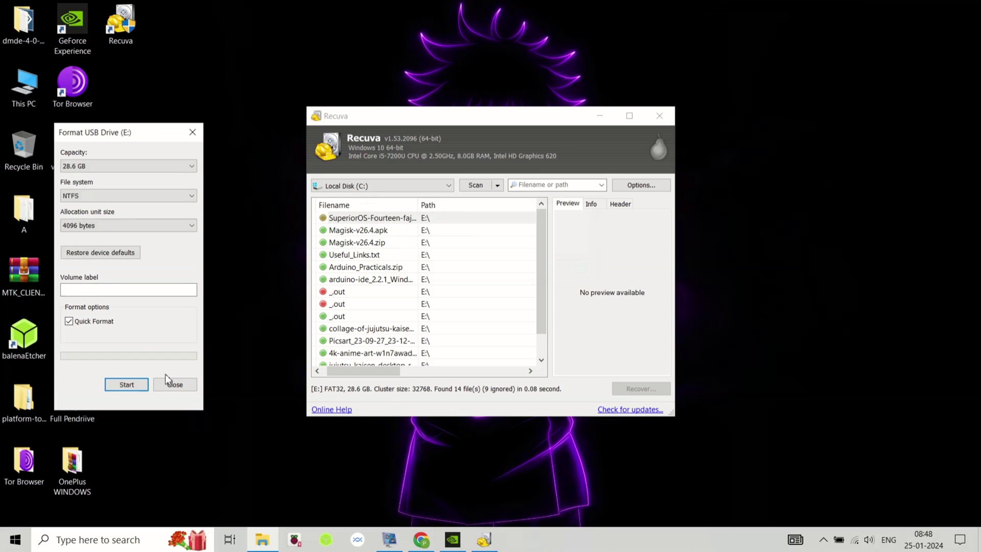
left_click(169, 388)
left_click(519, 302)
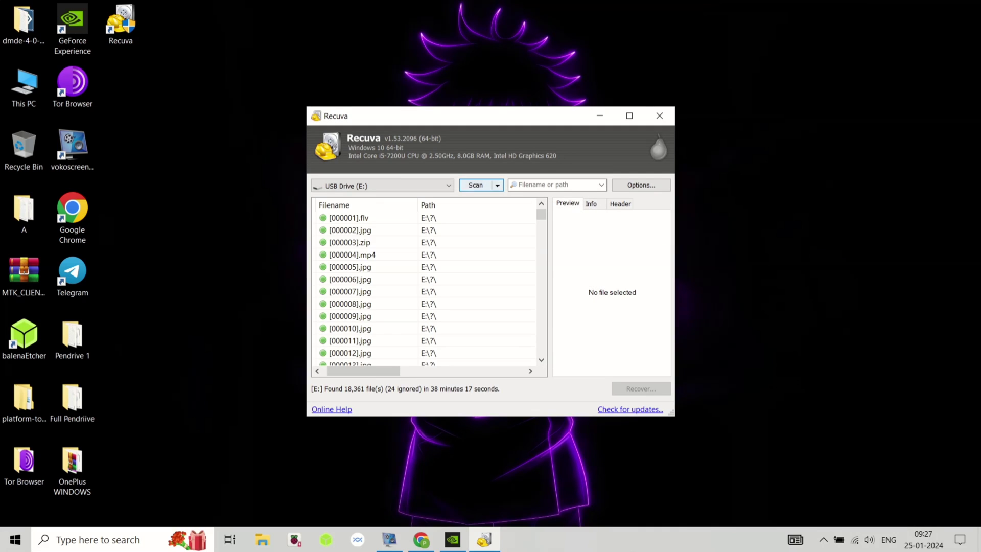
Step: Preview recovered files [018278] through [018286] in Recuva's results list
mouse_move(540, 214)
left_mouse_down()
mouse_move(531, 346)
mouse_move(541, 373)
left_mouse_up()
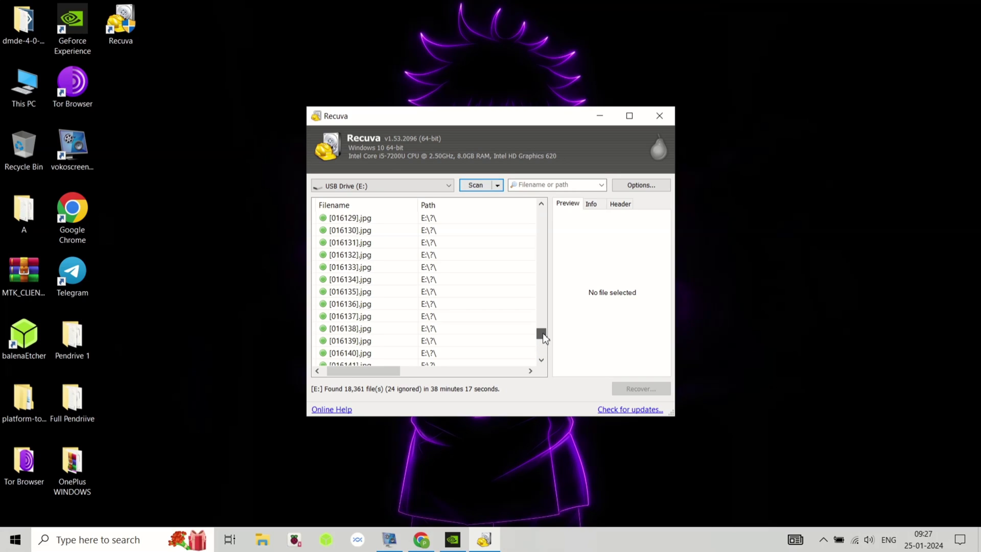
left_click(334, 292)
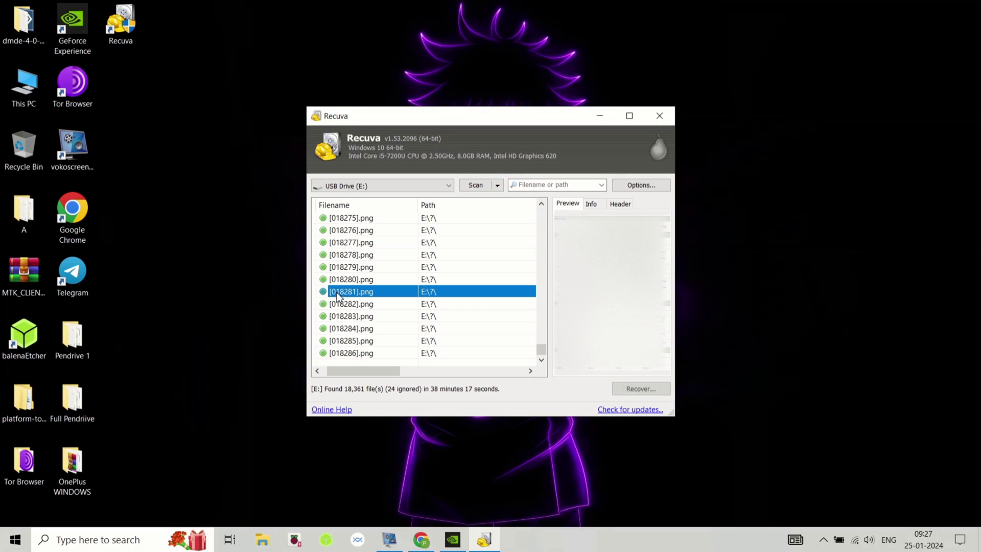
left_click(364, 283)
left_click(370, 258)
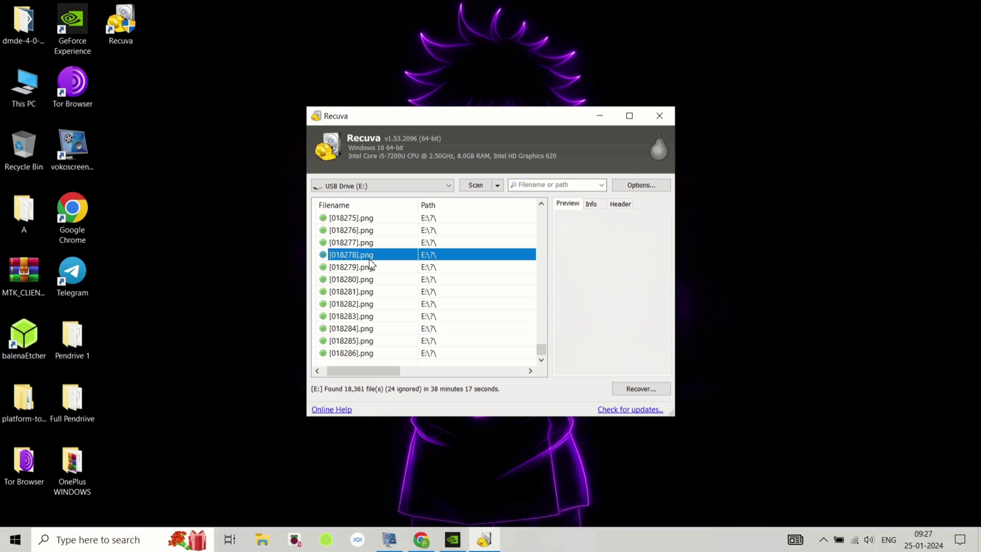
left_click(354, 303)
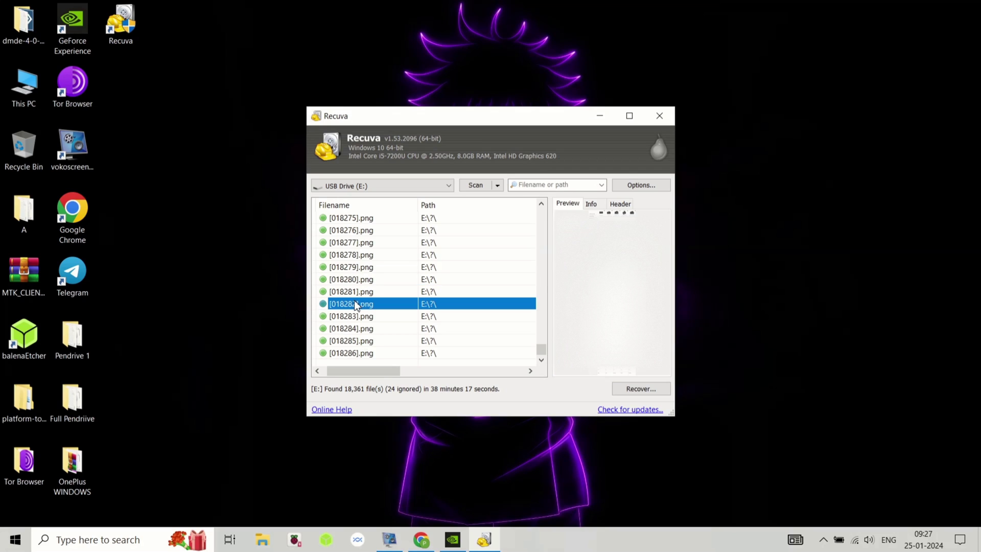
left_click(362, 318)
left_click(366, 342)
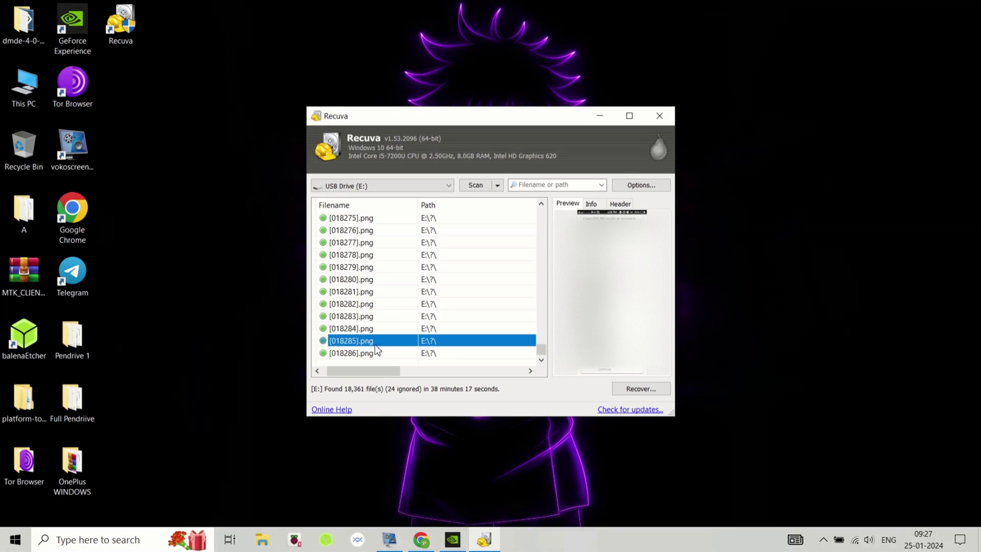
left_click(376, 357)
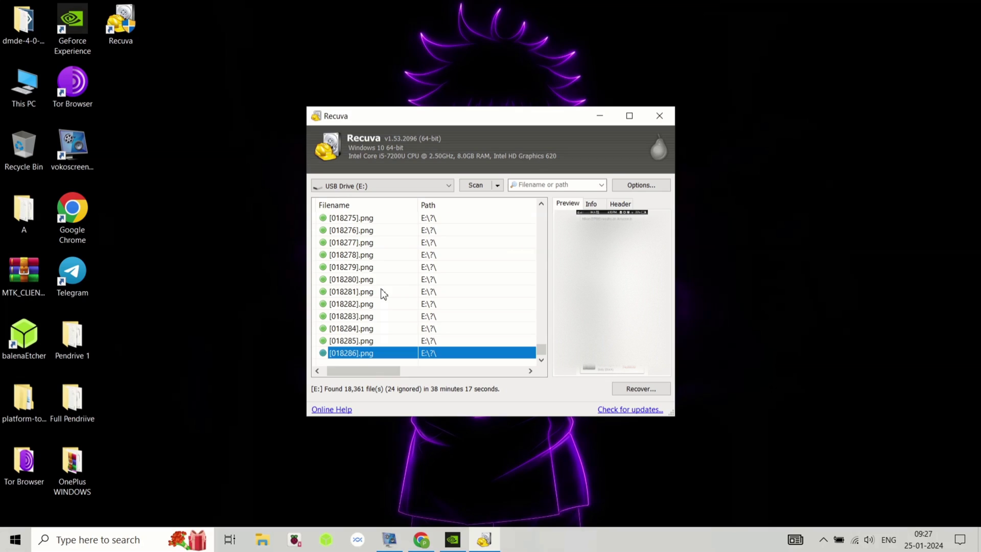
Step: Preview recovered files [018221], [018223], [018226] and [018228] higher in the list
scroll(383, 294, "up", 10)
scroll(381, 291, "up", 9)
left_click(369, 280)
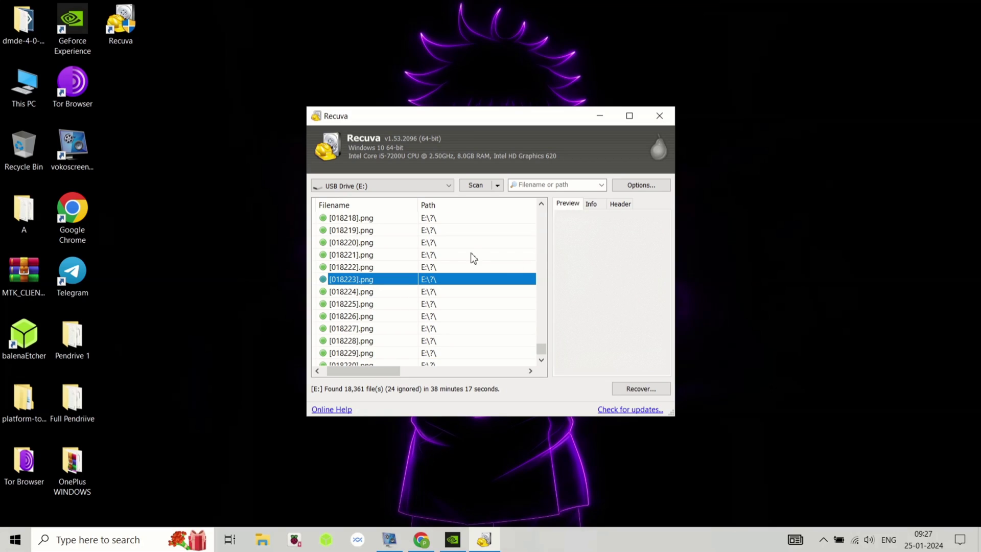
left_click(463, 257)
left_click(419, 280)
left_click(409, 321)
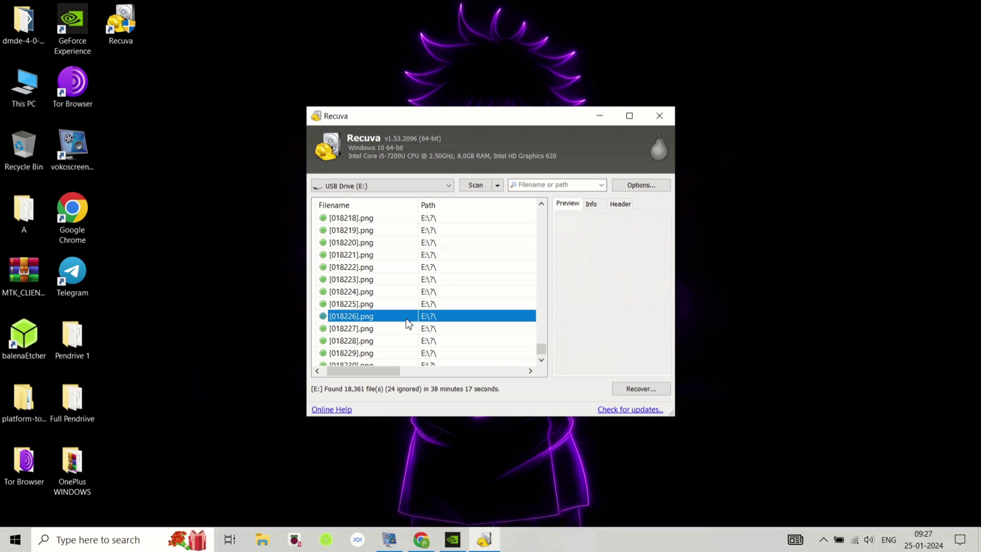
left_click(406, 342)
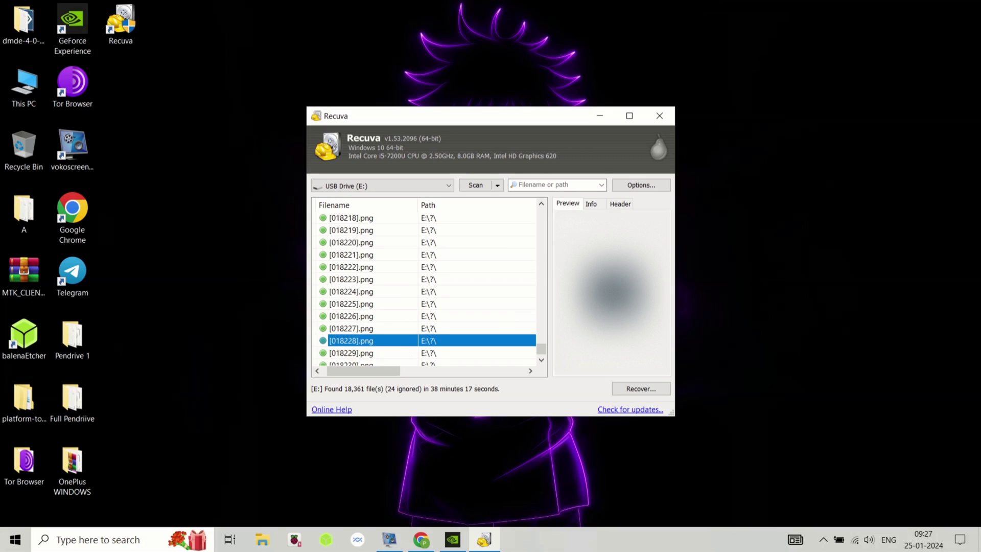
Step: Preview the recovered JPEGs around [005407].jpg and [005408].jpg
scroll(479, 287, "down", 2)
scroll(479, 287, "down", 5)
scroll(479, 287, "right", 1)
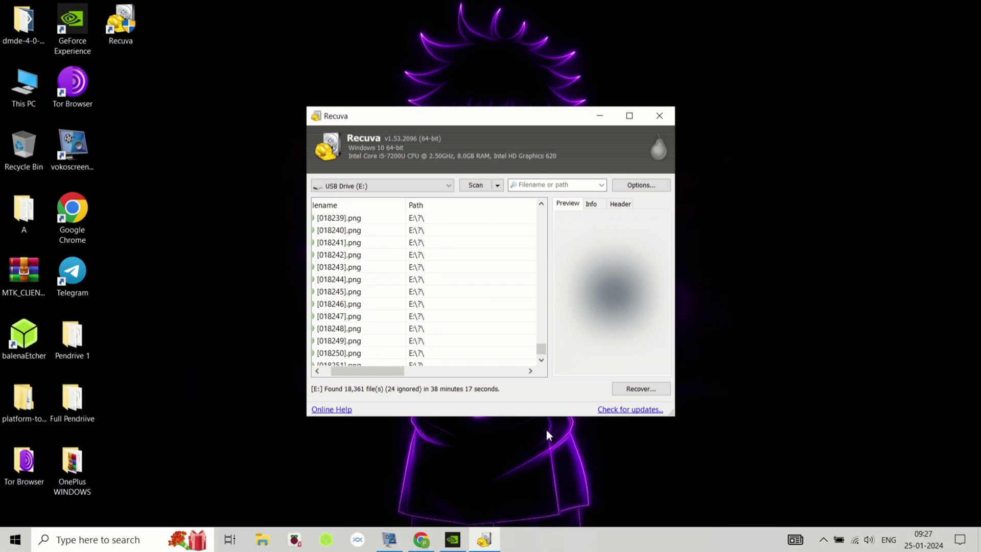
left_click_drag(544, 351, 543, 252)
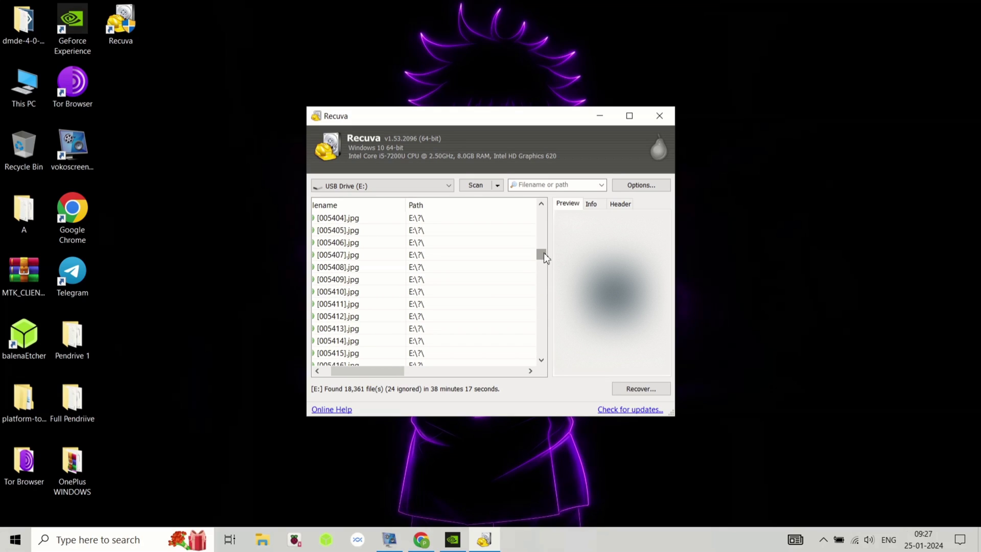
left_click(427, 254)
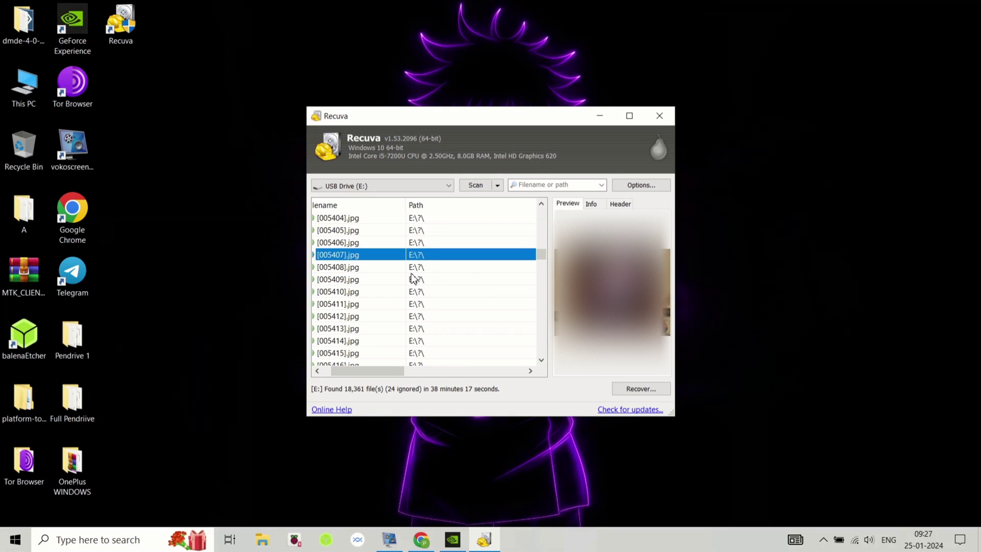
left_click(406, 304)
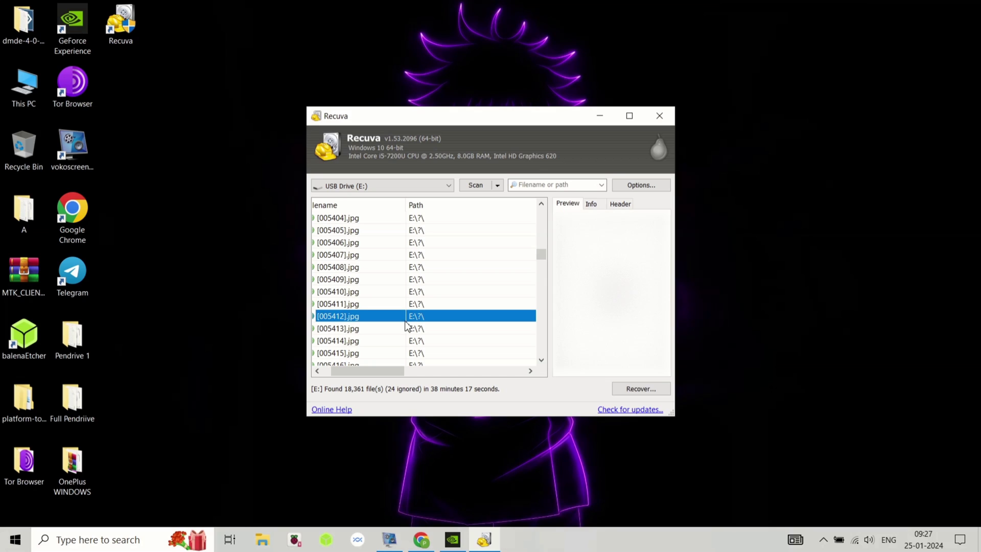
left_click(406, 316)
left_click(407, 340)
left_click(404, 268)
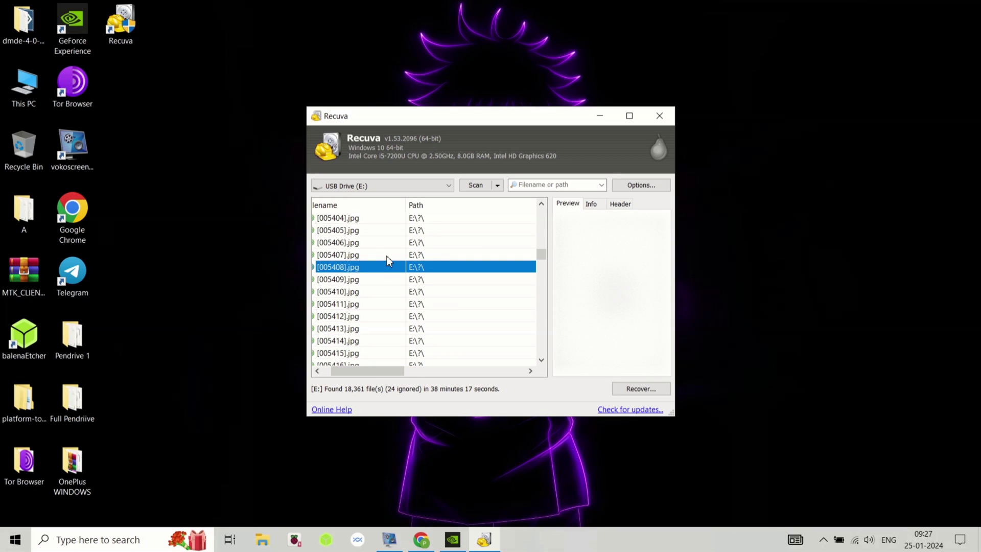
left_click(378, 244)
Step: Close Recuva, run dmde.exe from the dmde folder in English, and agree to the license
key("alt+F4")
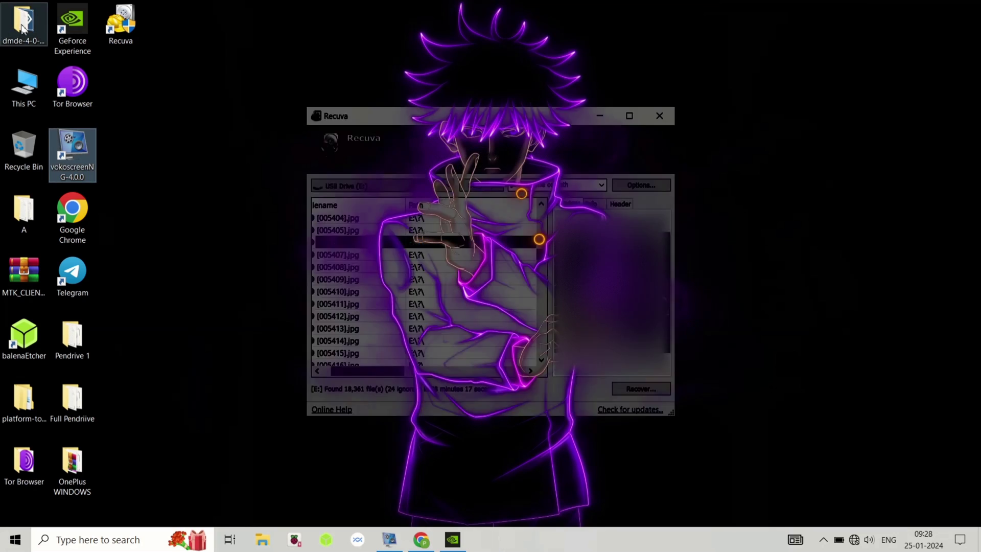
key("Return")
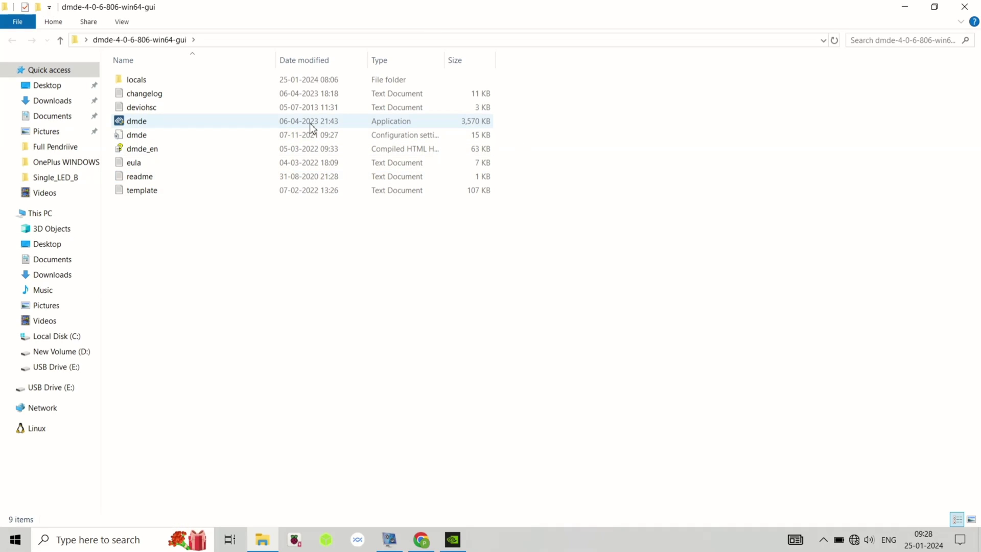
double_click(276, 125)
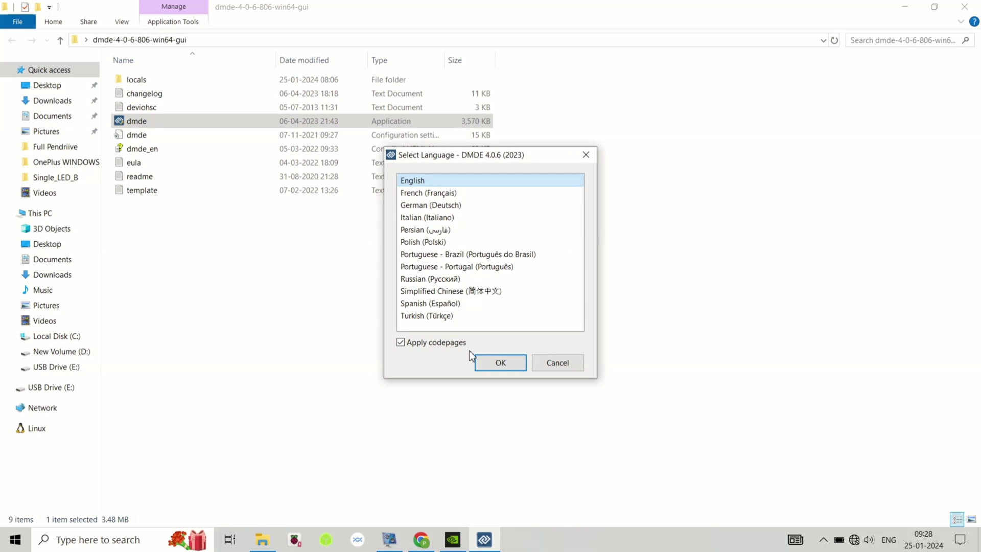
left_click(507, 368)
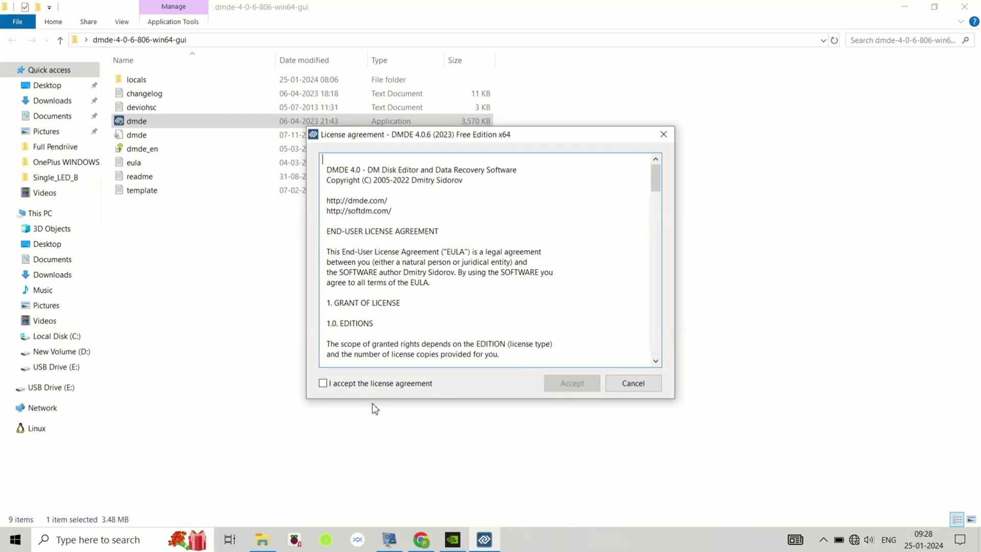
left_click(379, 385)
Step: Accept the license, then open Volume E:\ (30.8 GB NTFS) from the Logical Disks list
left_click(587, 388)
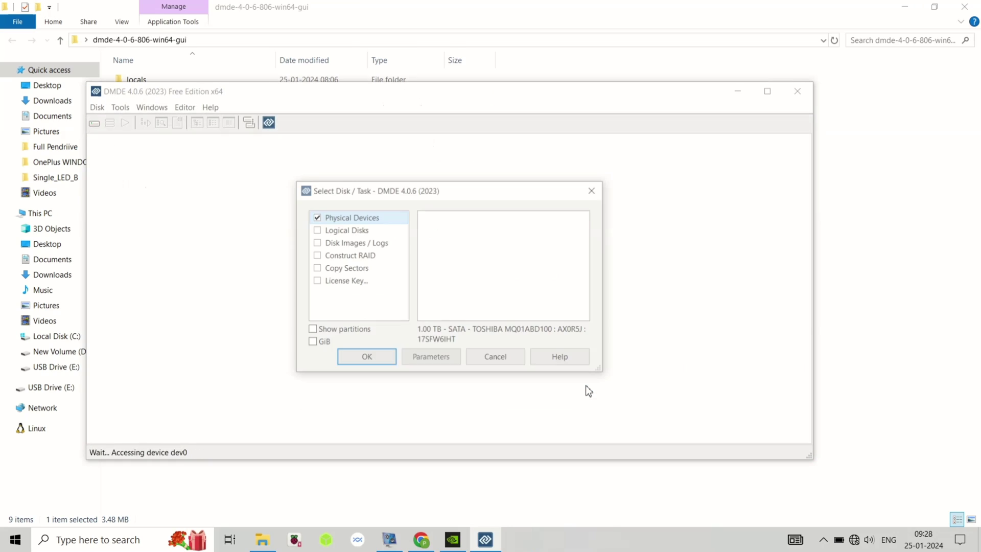
left_click(365, 231)
left_click(481, 234)
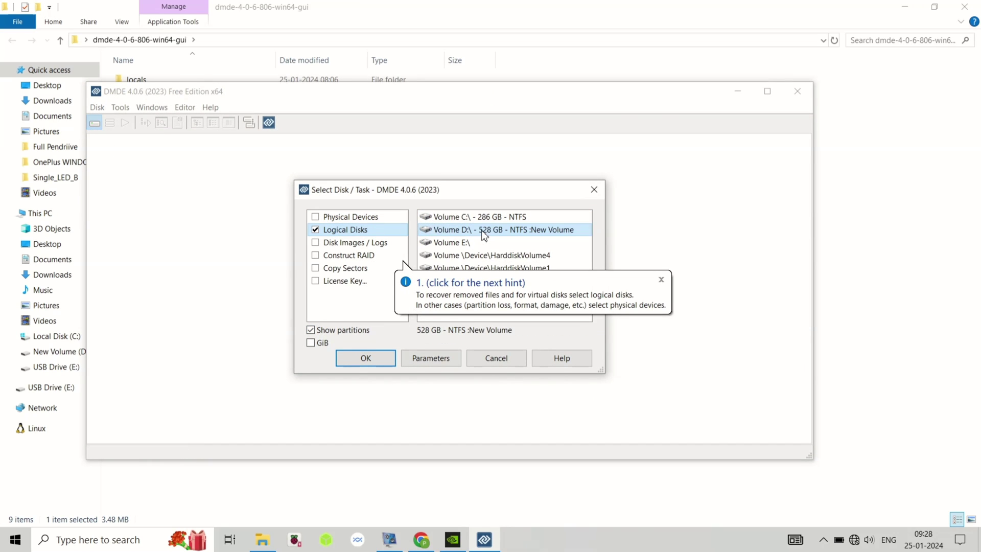
left_click(482, 243)
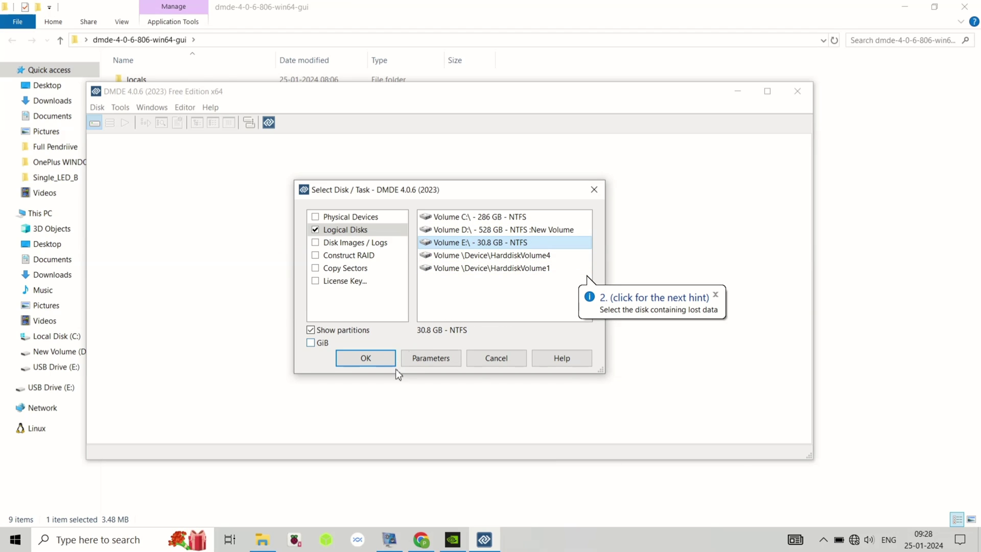
left_click(383, 359)
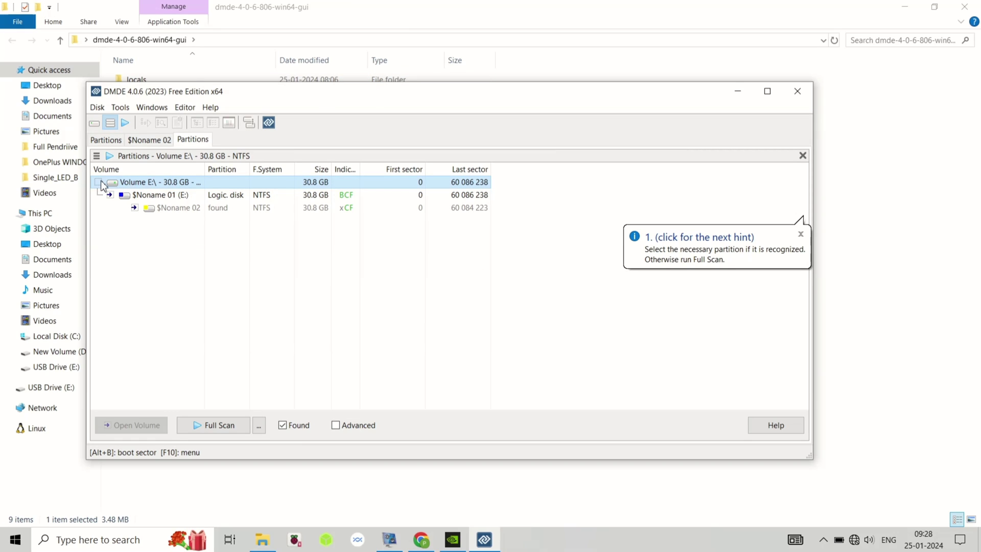
Step: Run a Full Scan of E: with NTFS and Raw, letting it reach 100%
left_click(143, 123)
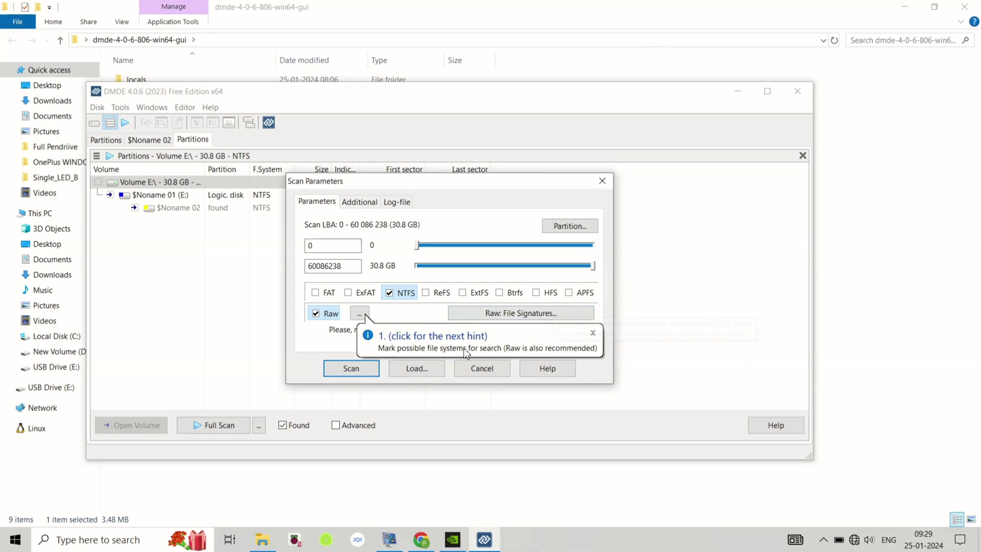
left_click(368, 368)
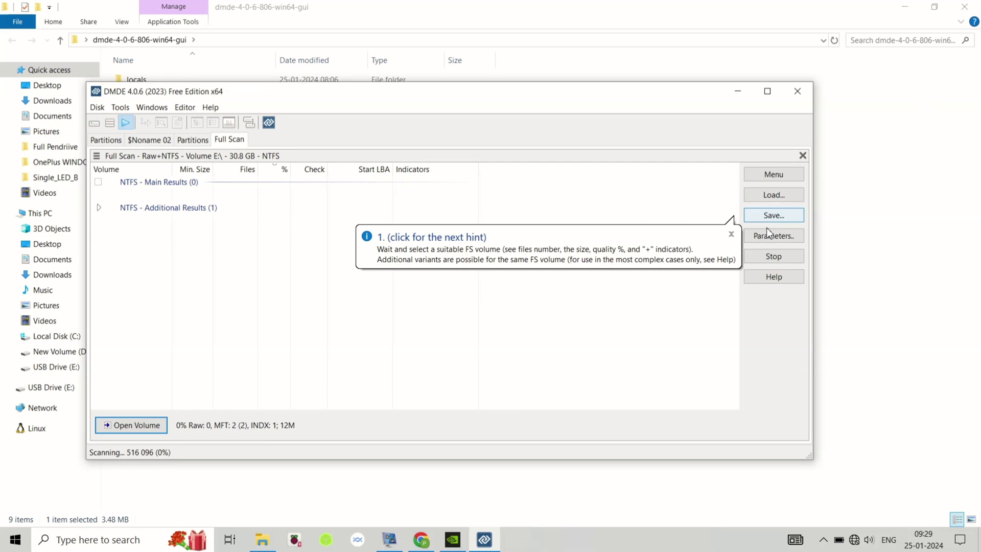
left_click(731, 234)
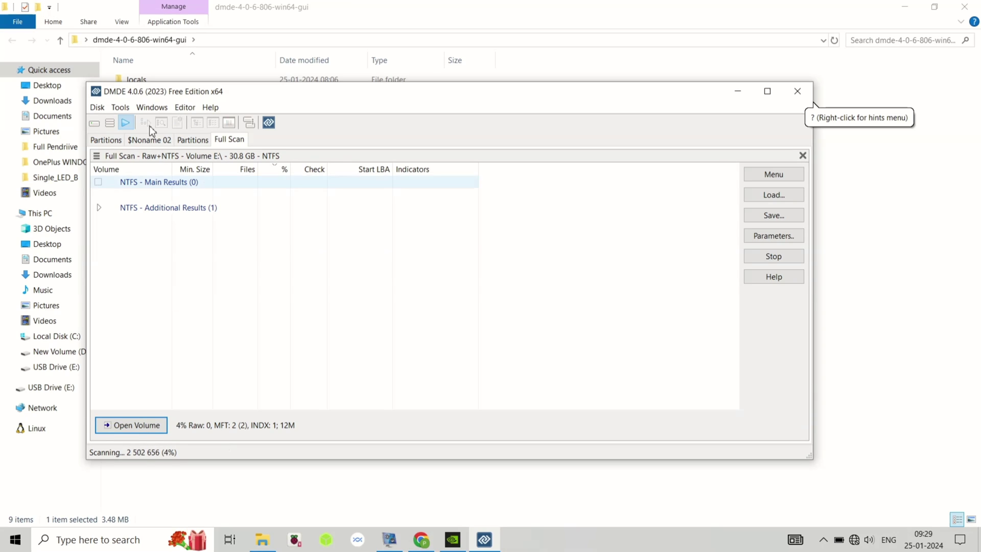
left_click(100, 208)
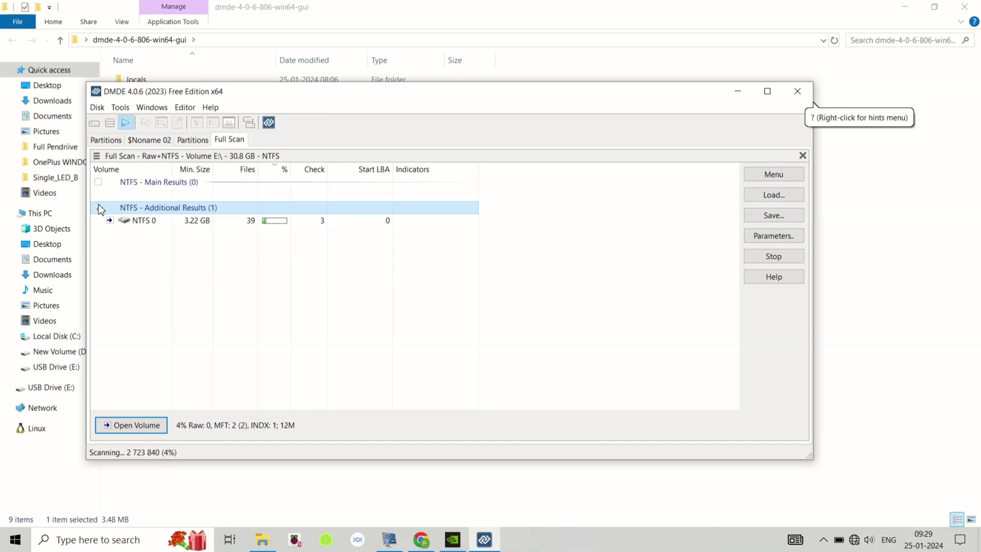
double_click(240, 246)
left_click(507, 322)
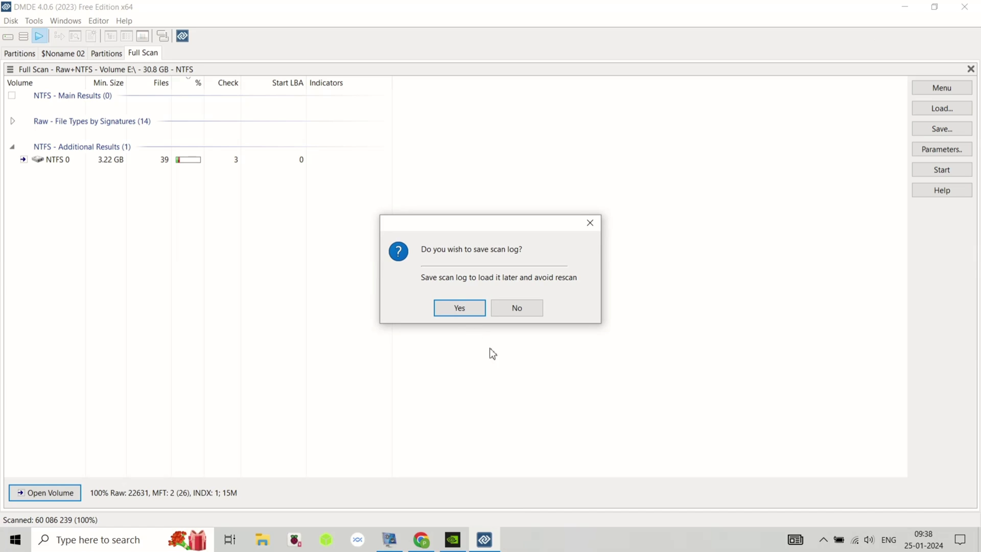
Step: Skip saving the scan log and open the found NTFS 0 volume
left_click(460, 308)
left_click(402, 319)
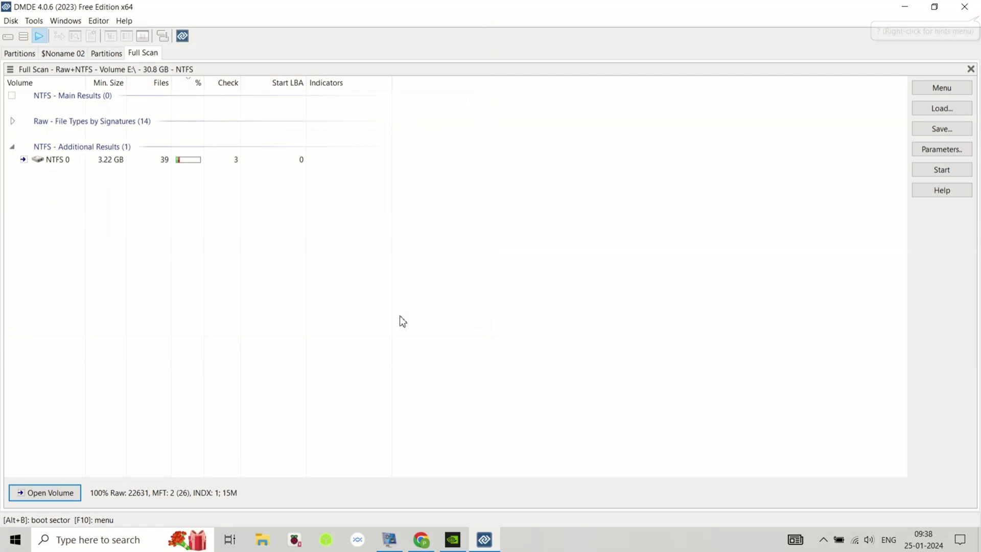
double_click(206, 166)
left_click(578, 234)
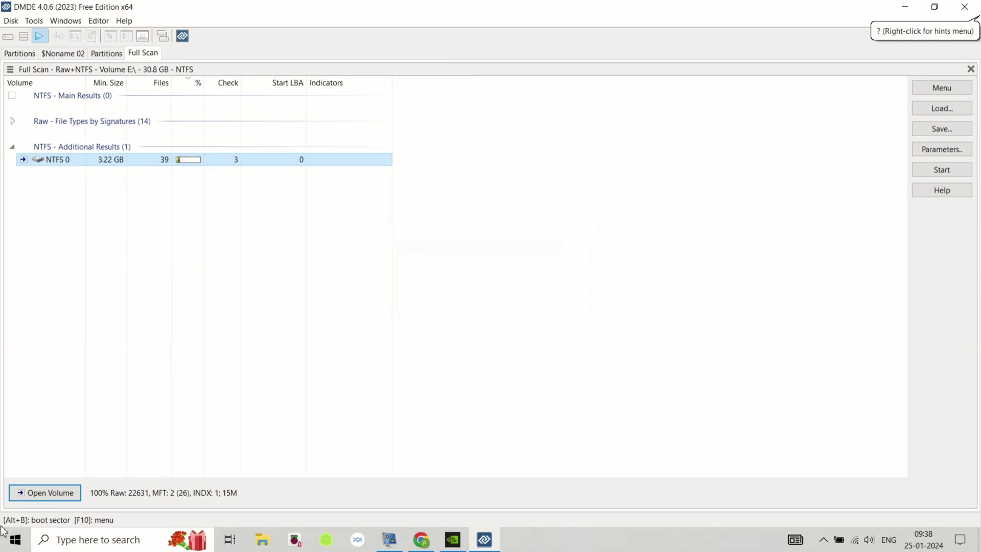
Step: Browse to $Raw > Graphics > jpeg to list the signature-recovered JPEGs
left_click(36, 494)
left_click(102, 139)
double_click(387, 190)
double_click(373, 126)
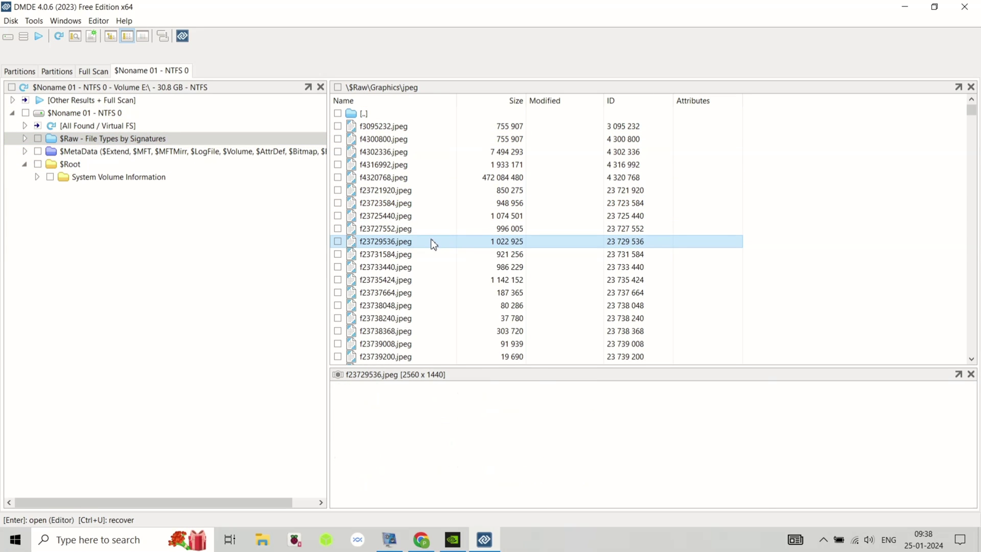
Step: Preview recovered JPEGs f23725440, f23738048, f23739264, f23740672, f23756608, f23754752 and f23745728
left_click(433, 216)
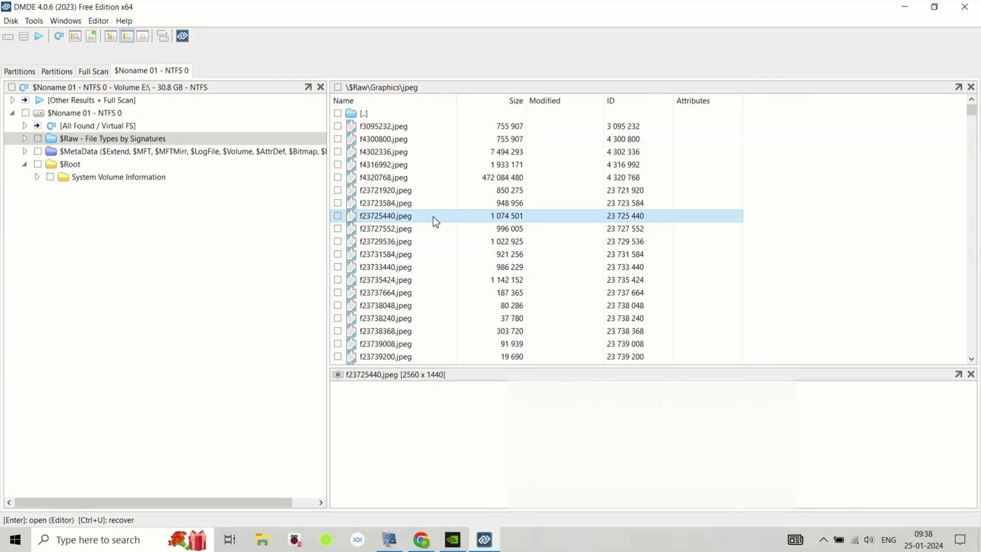
left_click(407, 306)
scroll(407, 311, "down", 3)
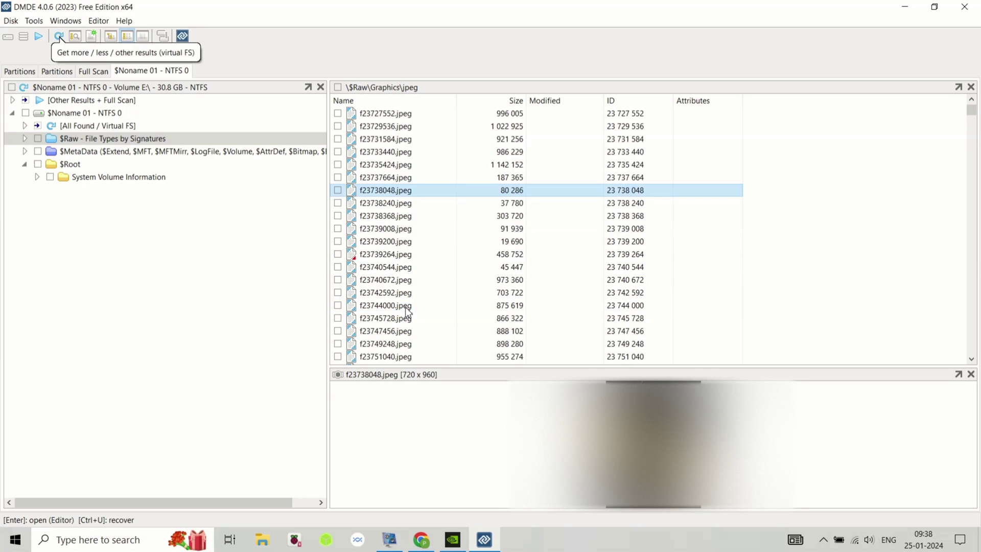
left_click(407, 255)
left_click(416, 281)
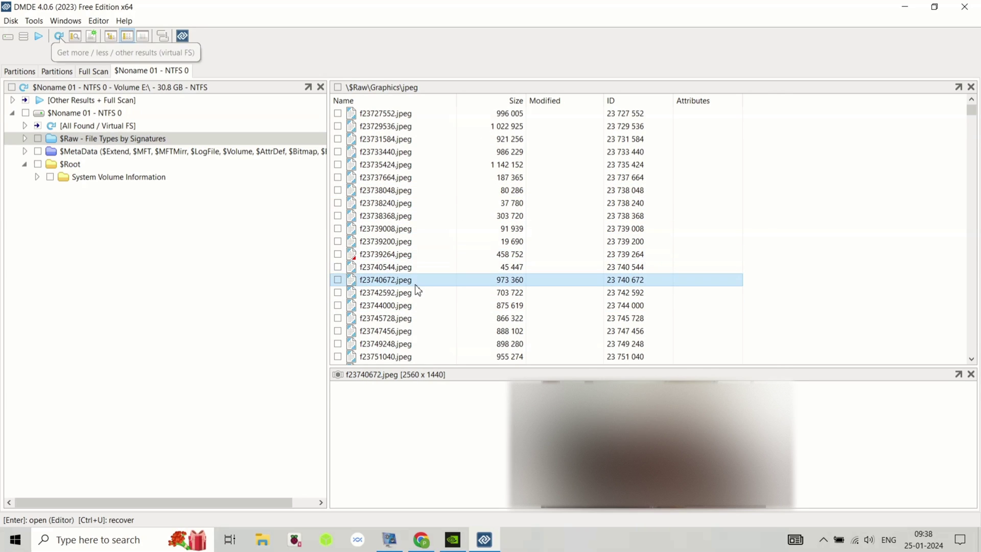
scroll(415, 286, "down", 3)
left_click(415, 286)
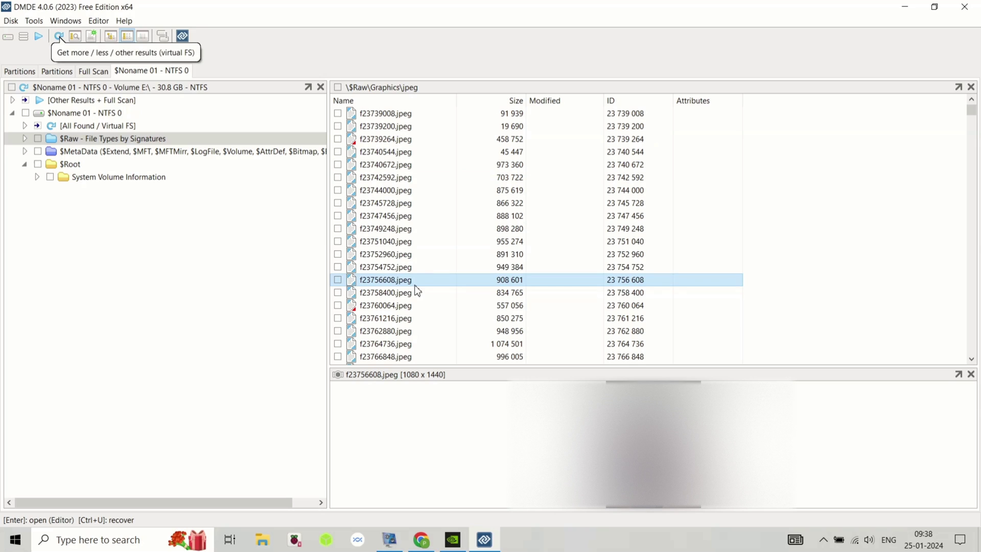
left_click(417, 267)
left_click(421, 202)
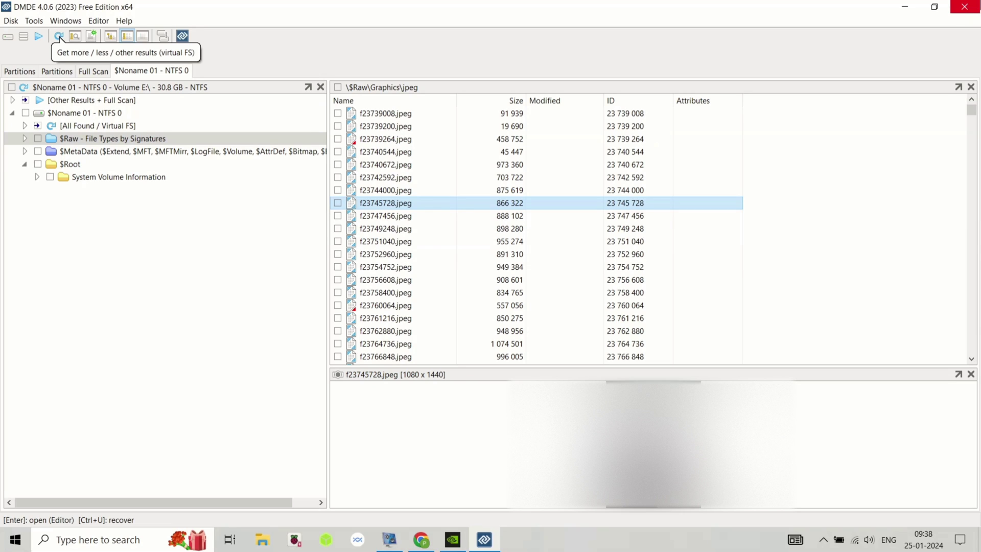
Step: Quit DMDE, confirming Yes at the exit prompt
key("alt+F4")
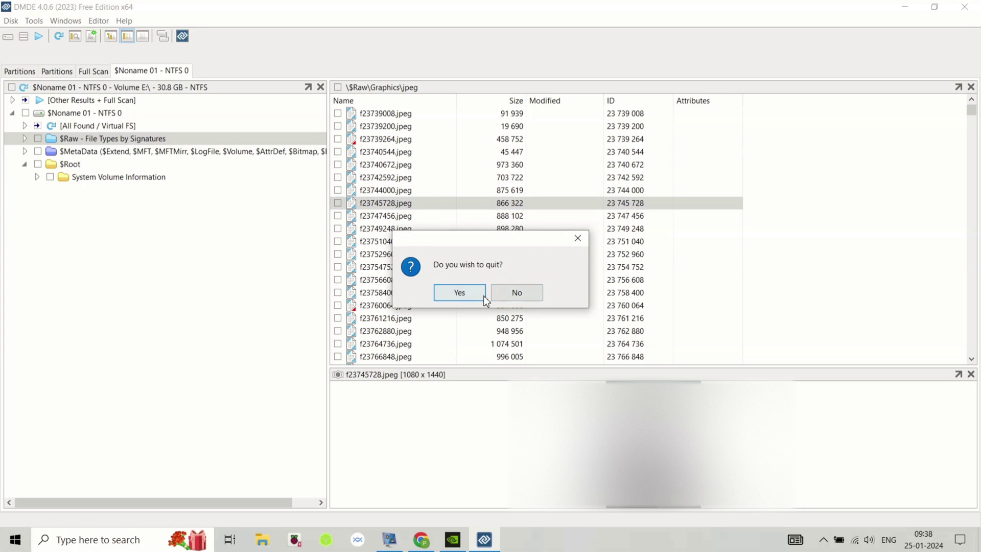
left_click(483, 295)
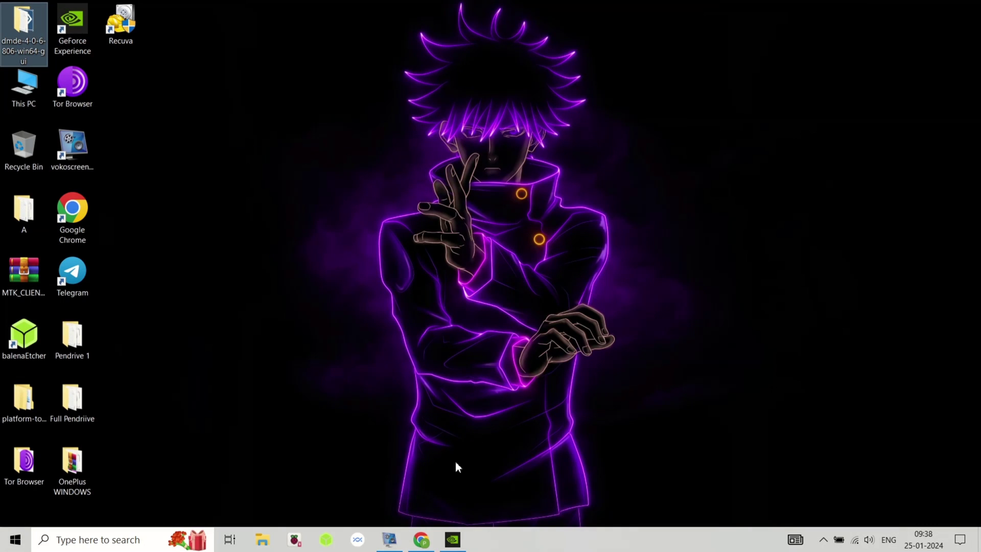